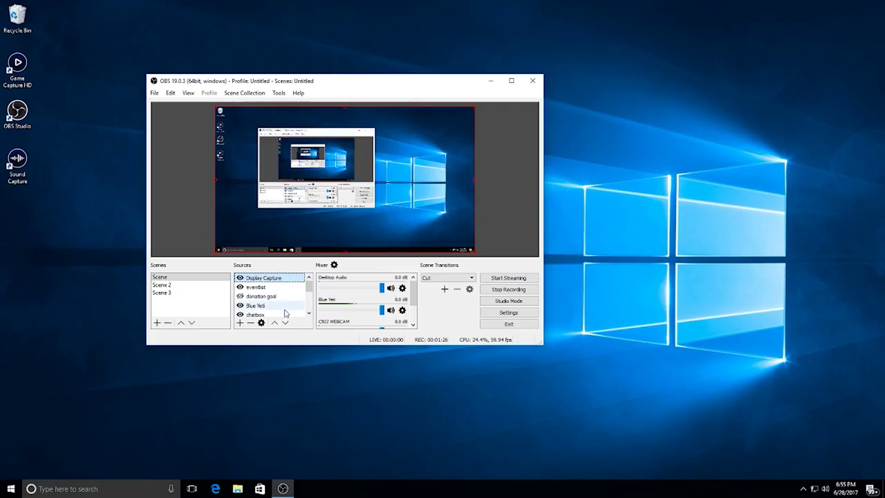
- Move Display Capture down the Sources list, then back up so it sits just above elgato
click(284, 323)
click(284, 323)
click(284, 322)
click(284, 323)
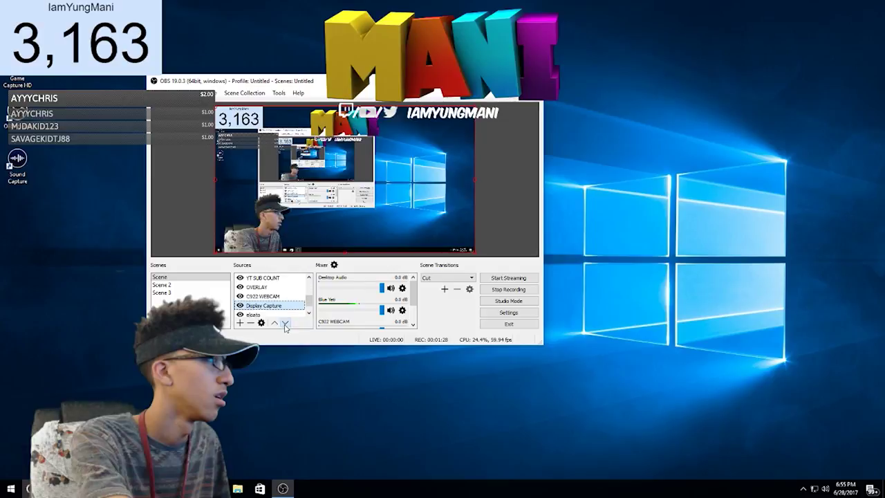
click(284, 323)
click(273, 322)
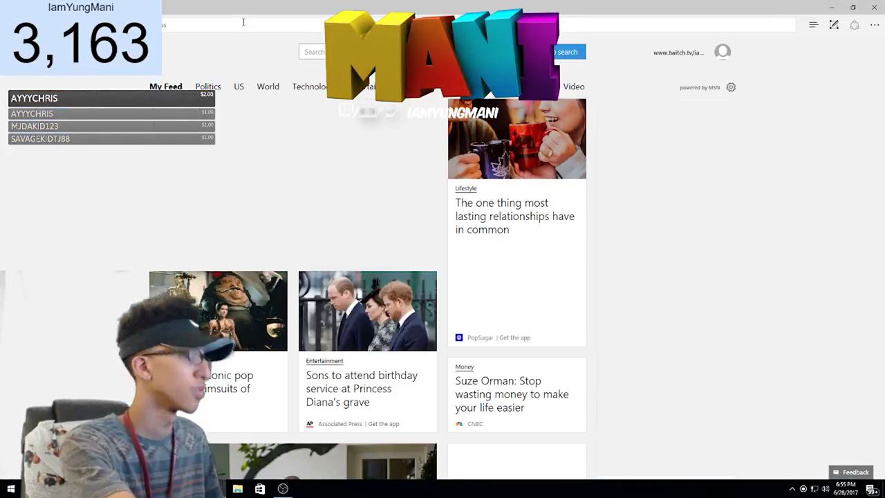
- Google 'obs broadcaster download' and open the obsproject.com download page for version 19.0.3
click(243, 22)
key(Return)
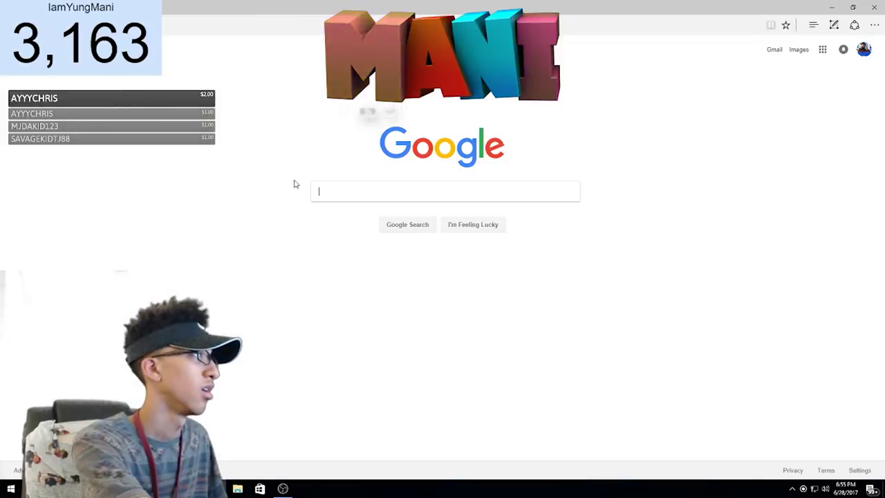
click(324, 196)
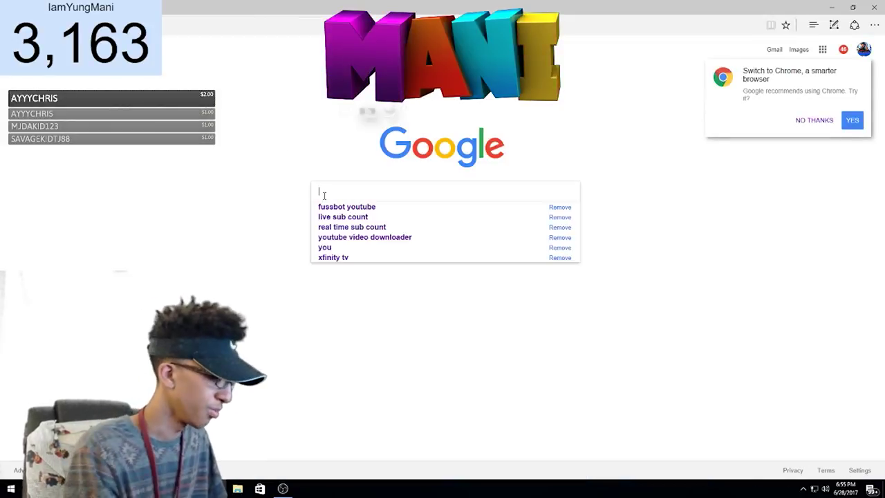
text(obs)
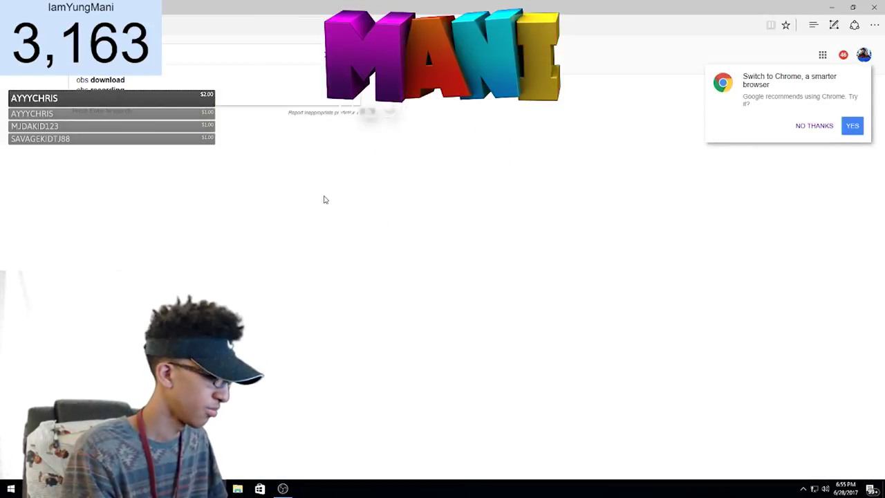
text( broad)
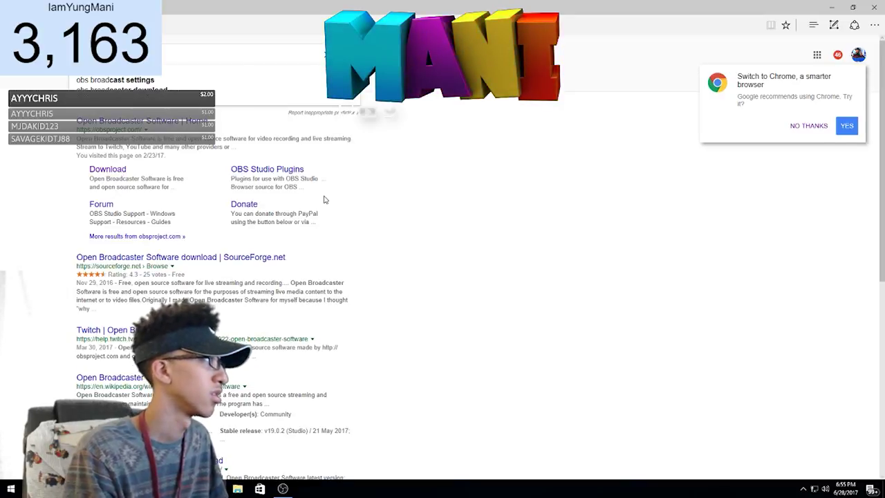
key(Down)
key(Down)
key(Return)
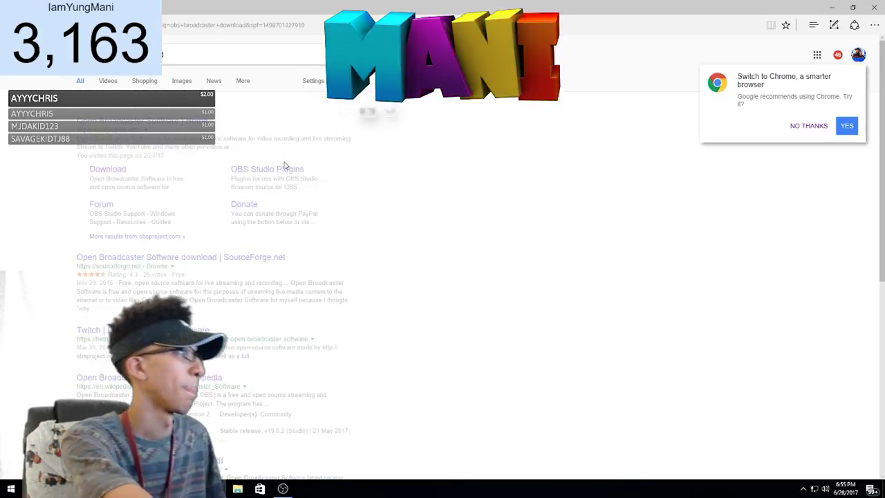
click(177, 127)
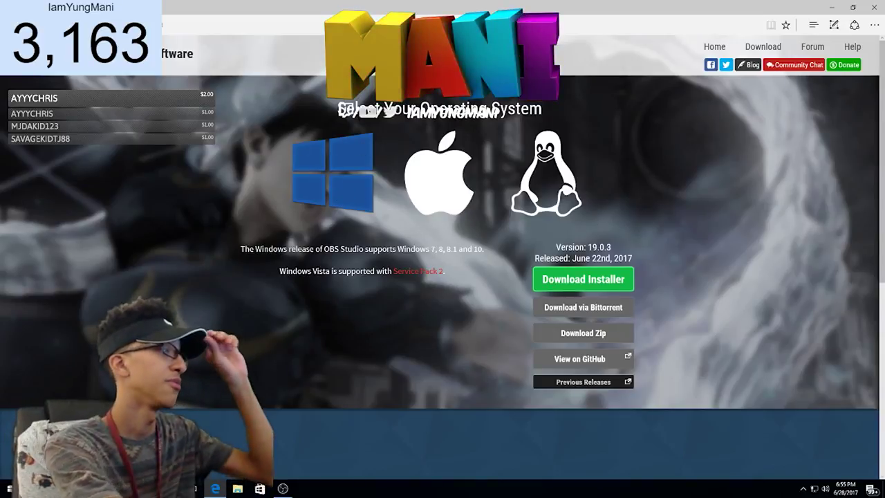
- Bring the OBS Studio window back in front of the browser from the taskbar
click(283, 488)
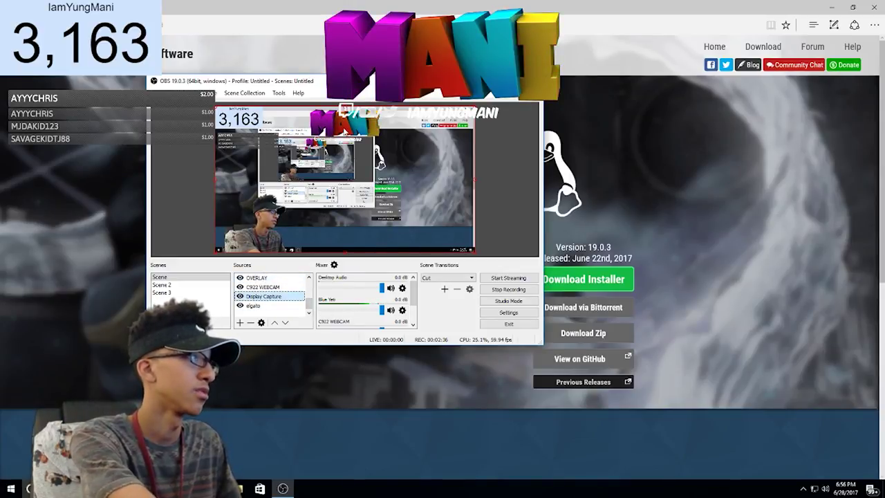
scroll(314, 302, up, 2)
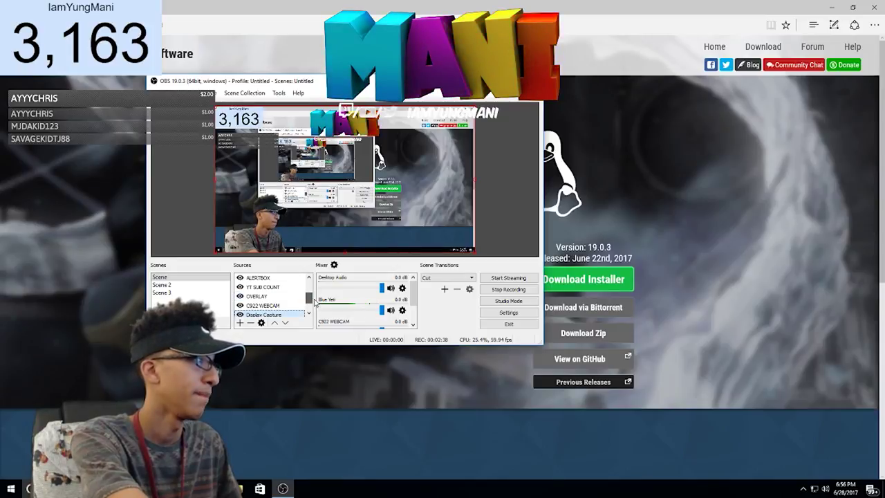
scroll(311, 298, up, 1)
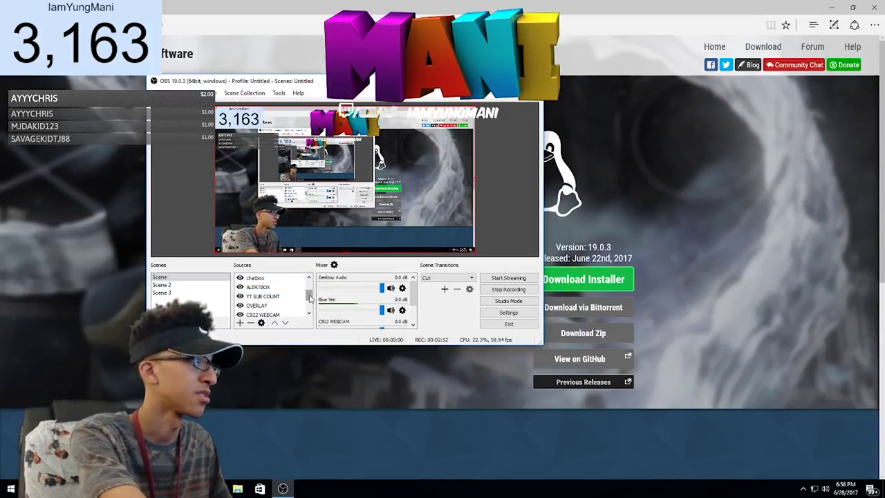
scroll(260, 296, up, 1)
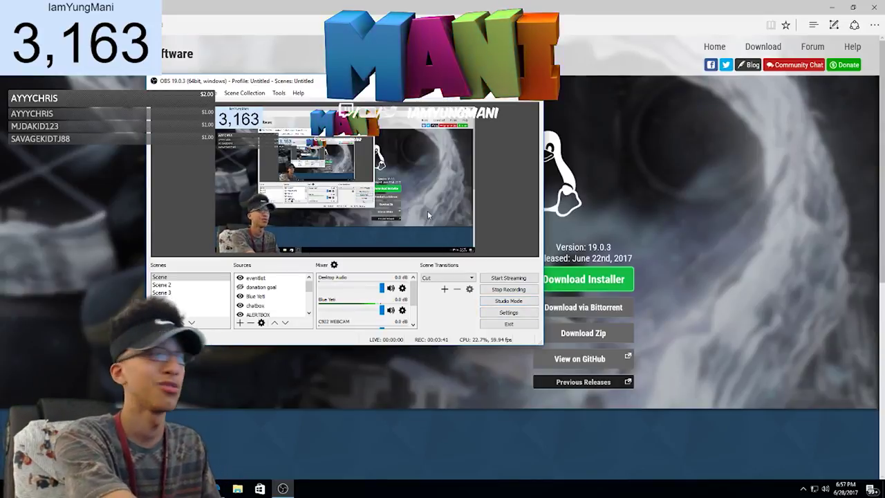
- In Stream settings, choose YouTube / YouTube Gaming on the Primary YouTube ingest server and fill in the stream key
click(508, 312)
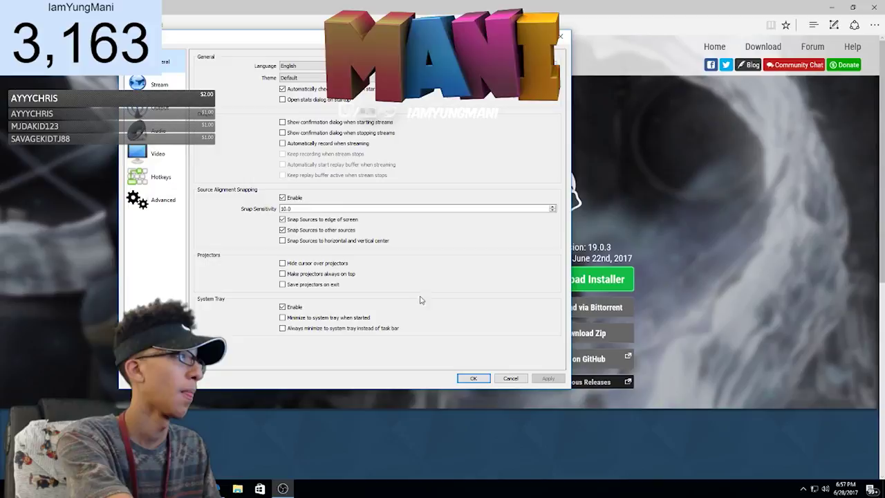
click(156, 83)
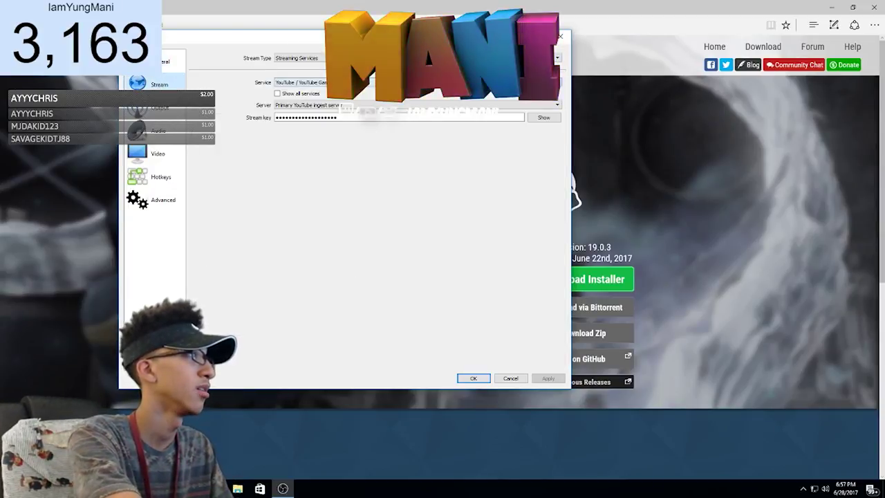
click(306, 83)
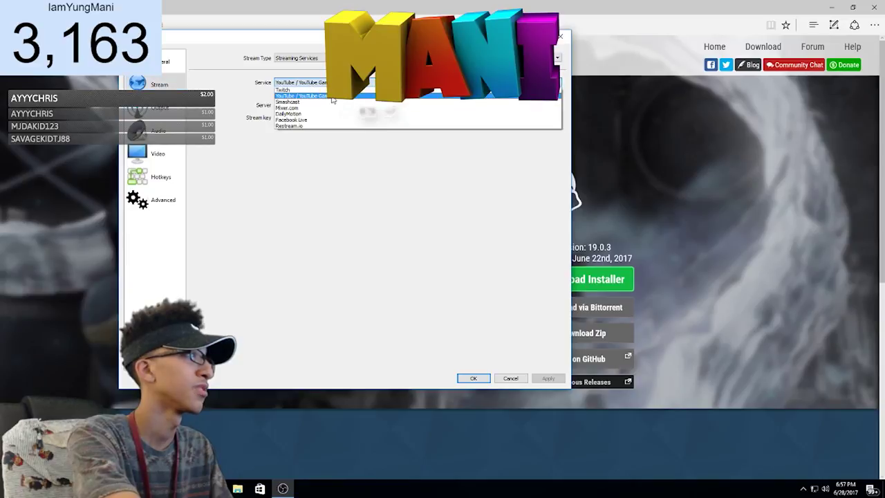
click(331, 97)
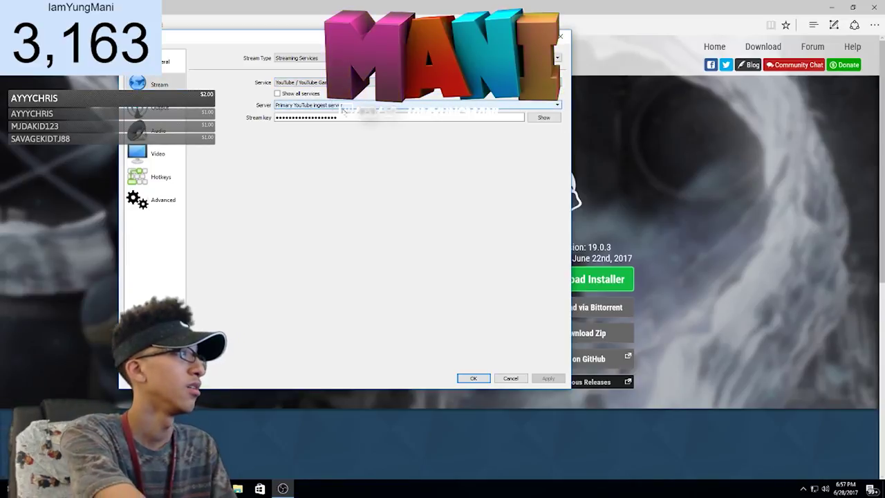
click(315, 117)
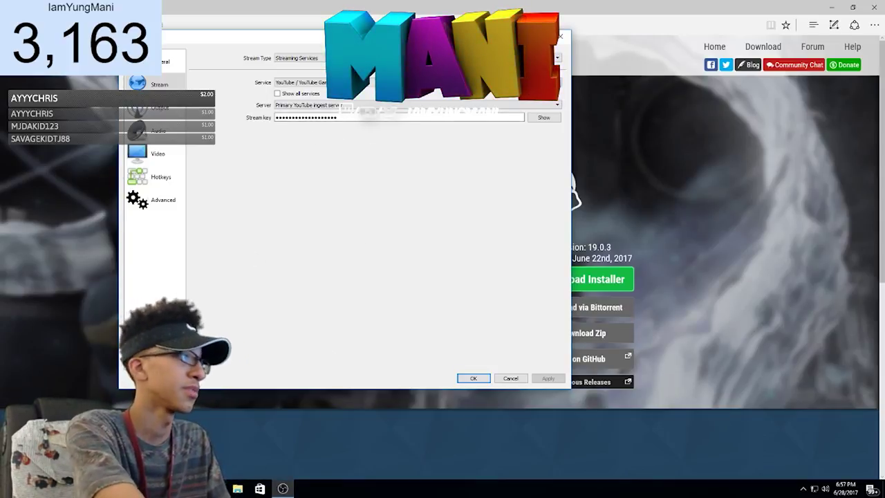
- Open the YouTube Live Dashboard in a new browser tab, then return to OBS's Stream settings
key(Escape)
key(ctrl+t)
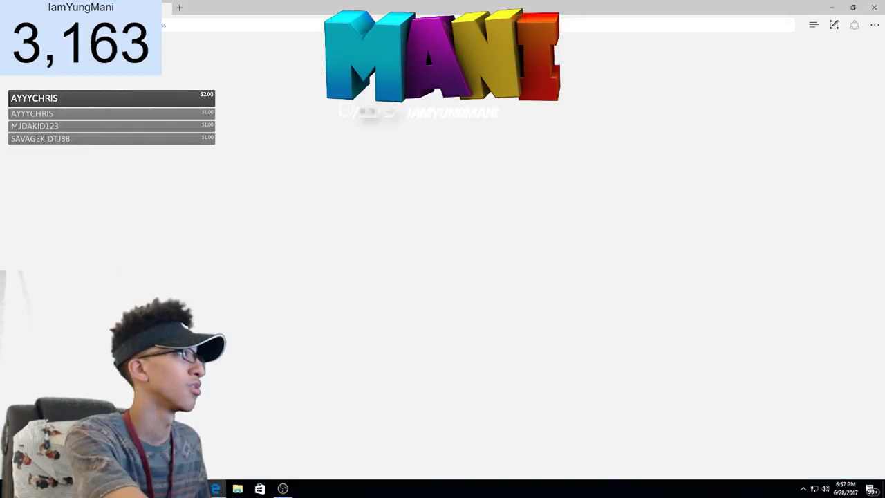
key(Return)
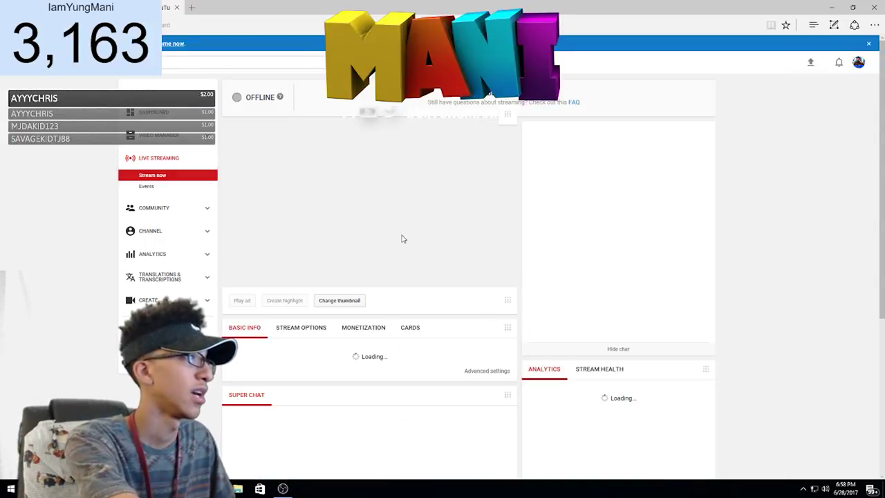
scroll(477, 264, down, 3)
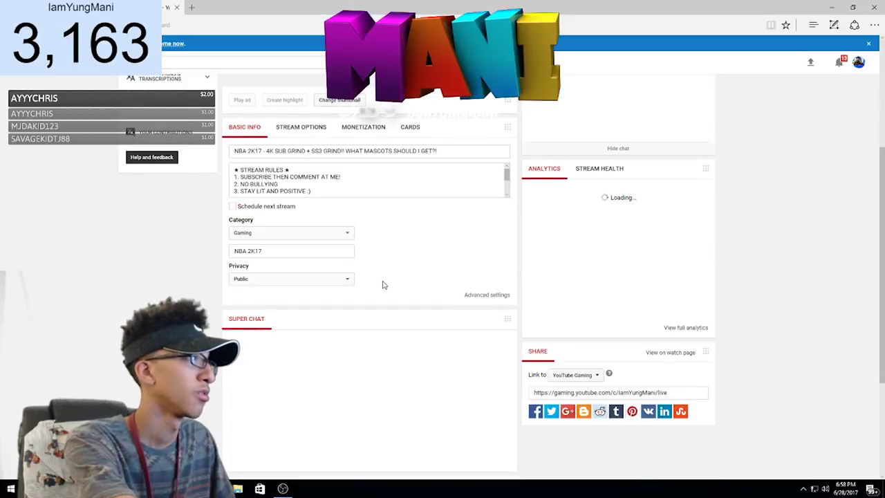
scroll(383, 284, down, 3)
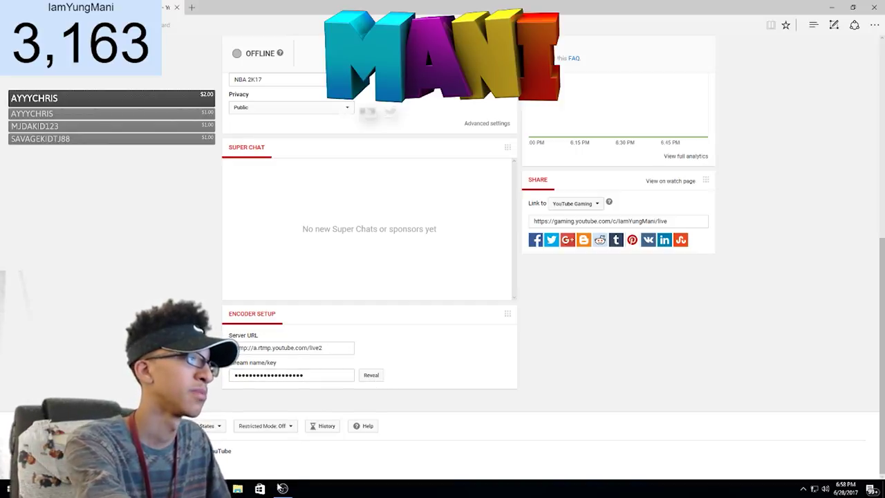
click(283, 488)
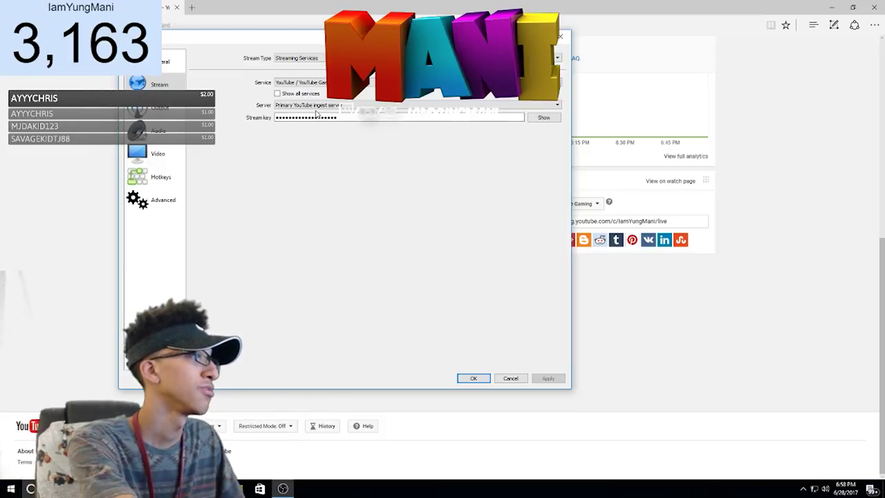
- Confirm the streaming output uses x264 with CBR at 1600 bitrate, then view the Recording output tab
click(157, 114)
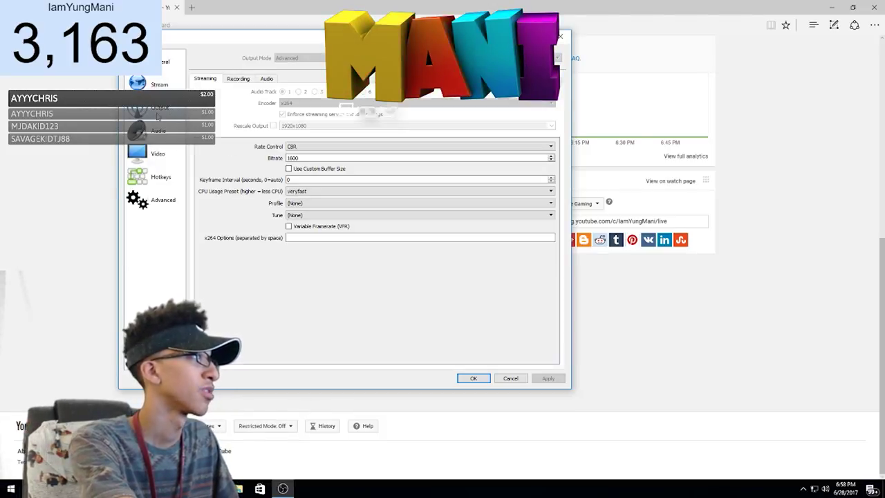
click(298, 158)
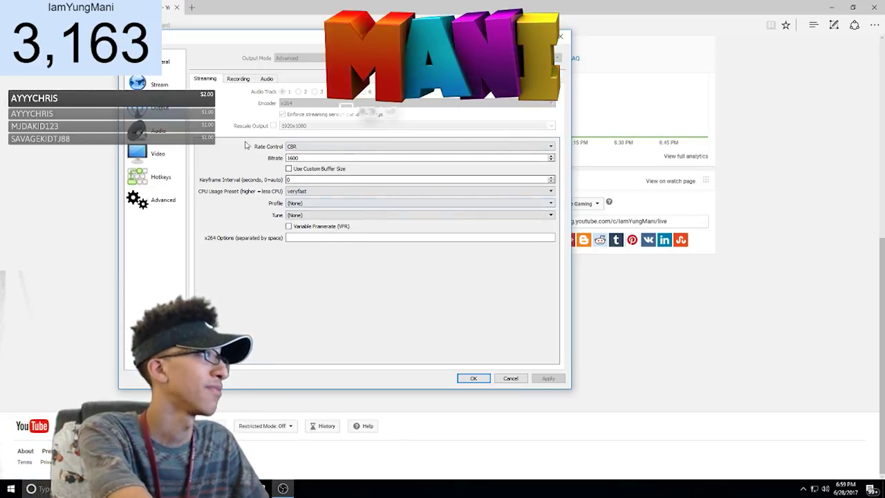
click(235, 80)
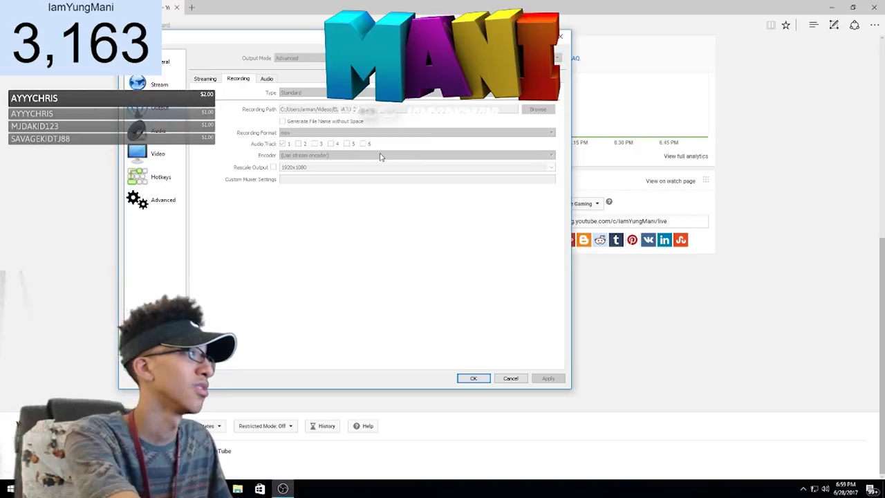
- Review audio track bitrates, audio devices and the 1920x1080 to 1280x720 video settings, ending on Stream
click(266, 79)
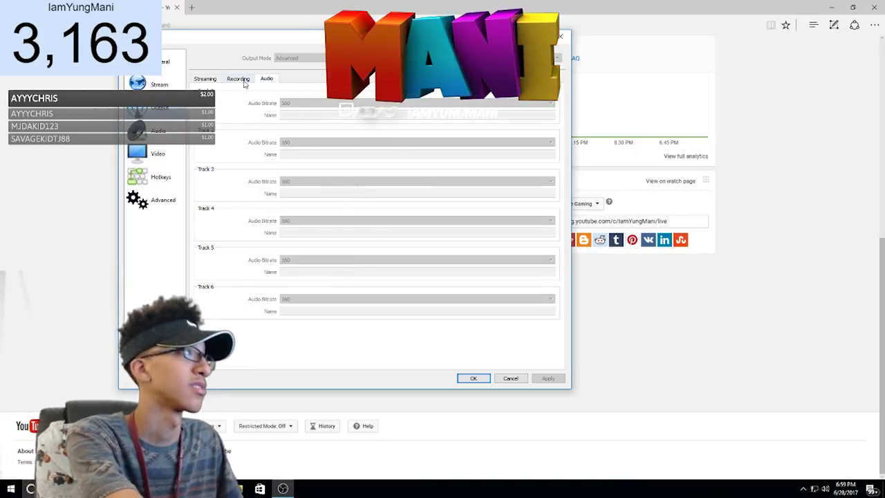
click(158, 130)
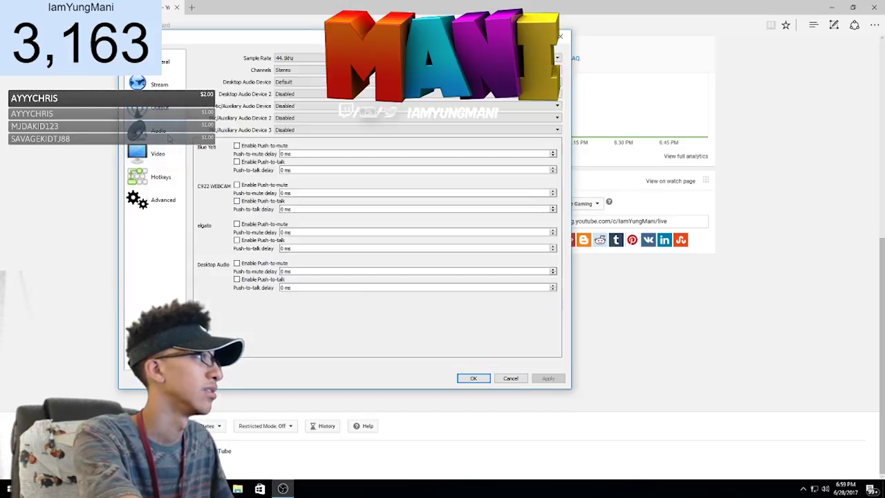
click(171, 157)
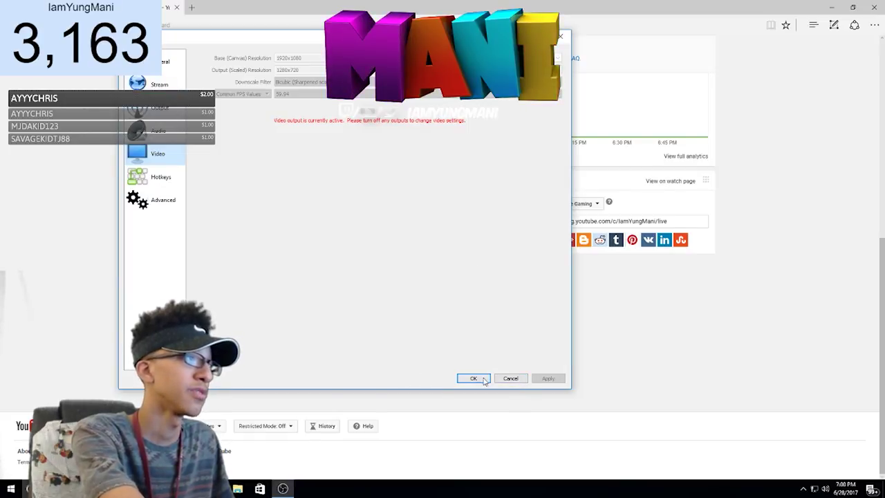
click(159, 84)
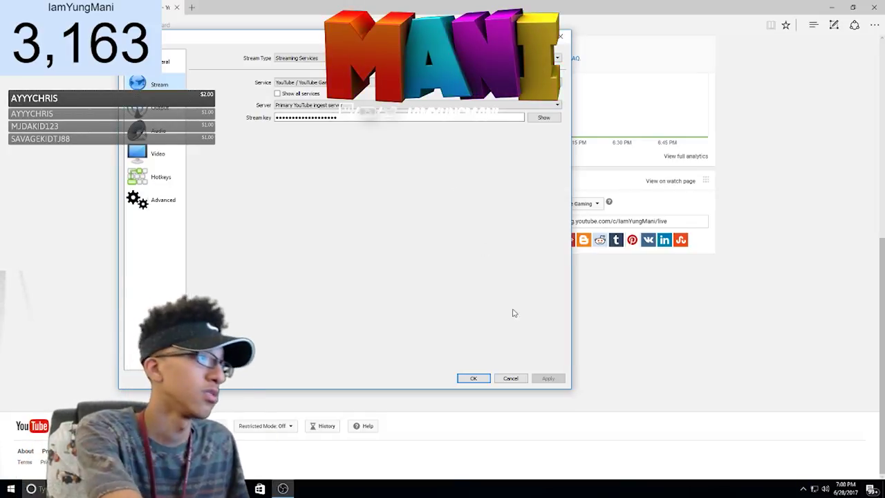
- Cancel the Settings dialog without saving any changes
click(510, 379)
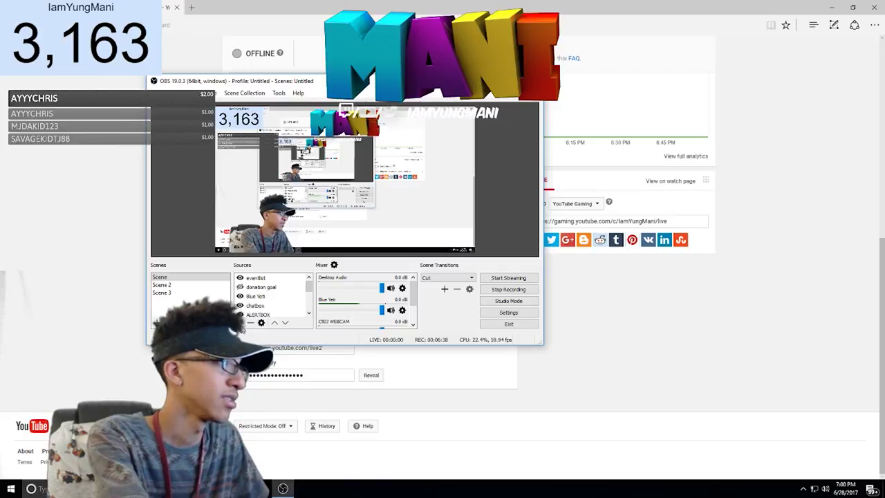
- Show the add-source menu under Sources, dismiss it, adjust the Sources list, and reopen the source types
click(242, 323)
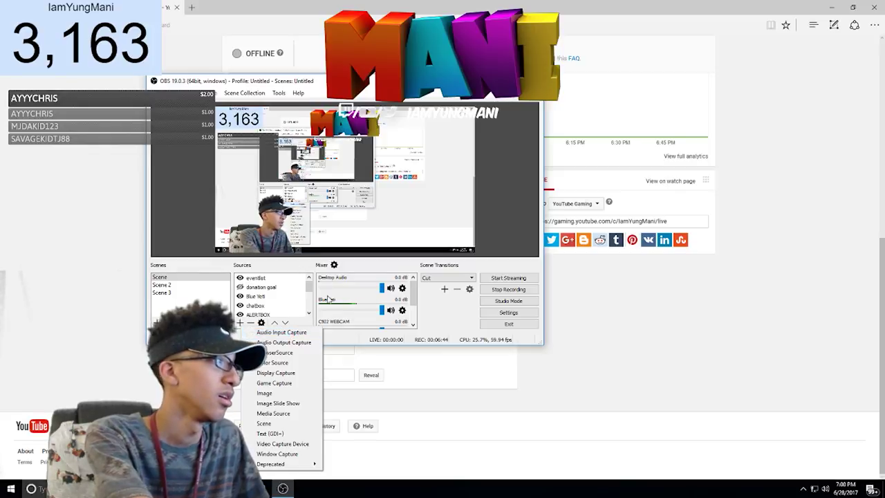
click(310, 292)
scroll(308, 294, down, 2)
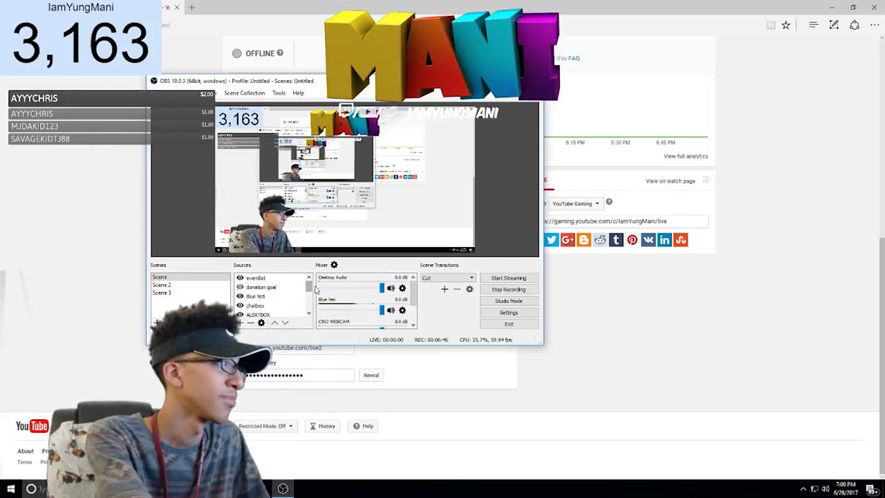
drag(308, 294, 308, 306)
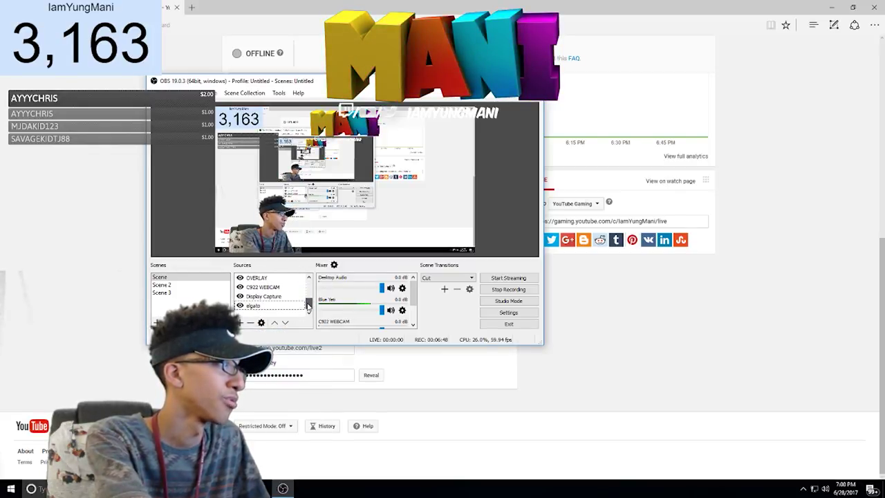
click(239, 323)
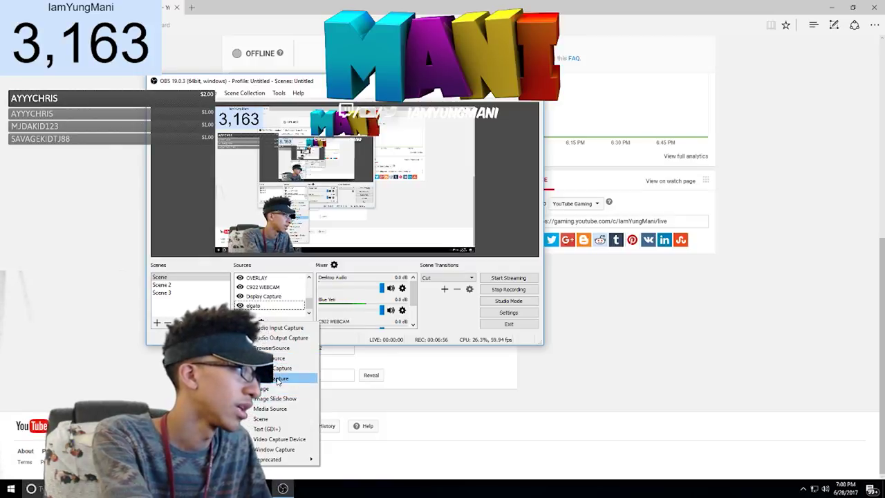
click(308, 305)
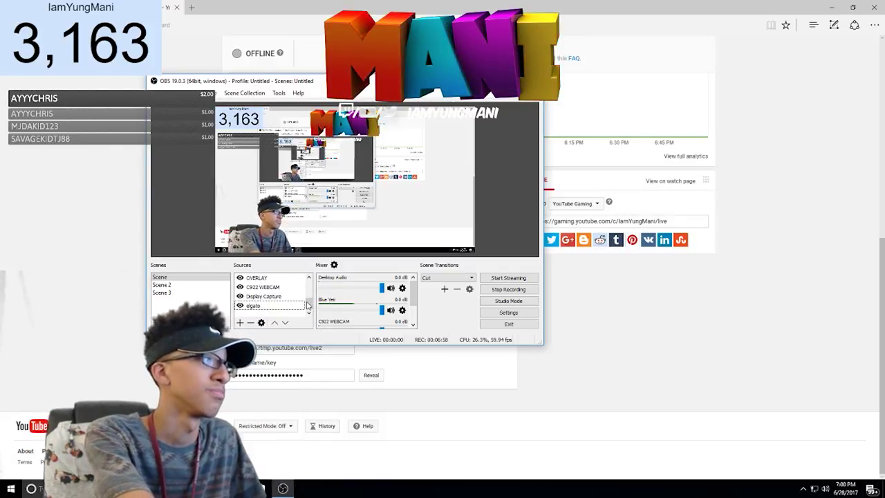
mouse_move(309, 305)
mouse_down()
mouse_move(309, 297)
mouse_move(309, 310)
mouse_up()
click(239, 323)
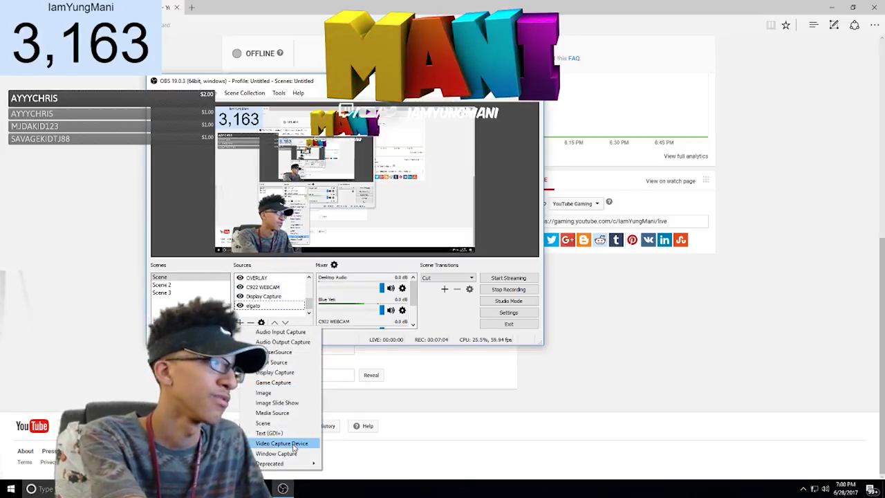
click(309, 304)
scroll(346, 305, down, 3)
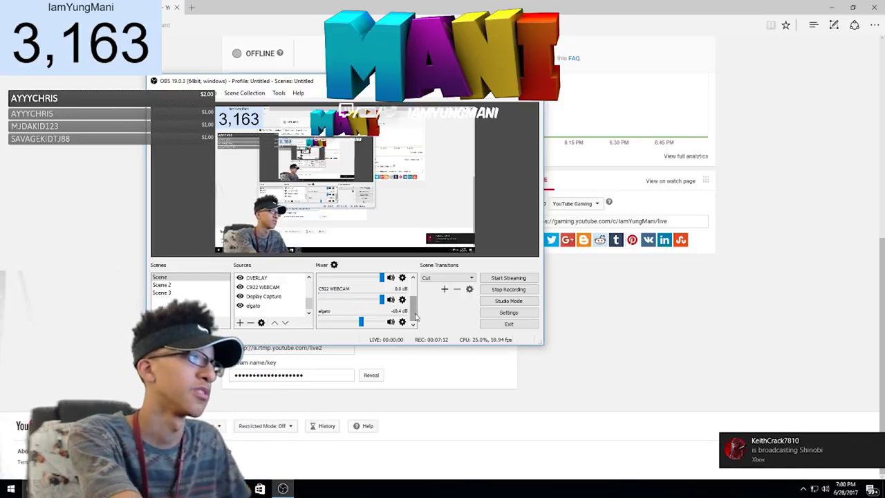
scroll(349, 311, up, 1)
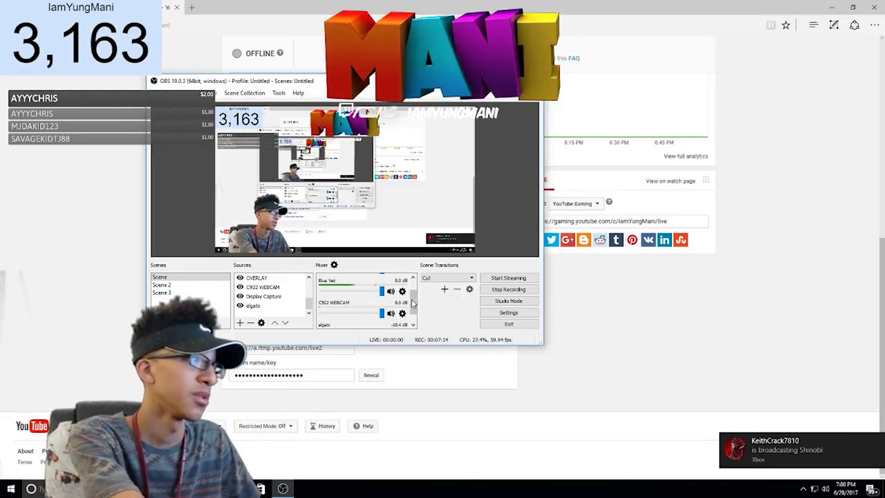
scroll(340, 329, down, 1)
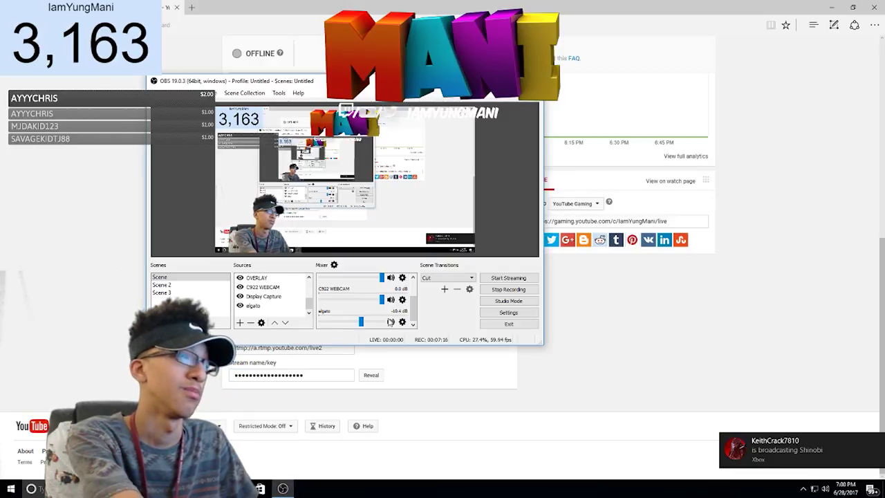
scroll(404, 312, up, 2)
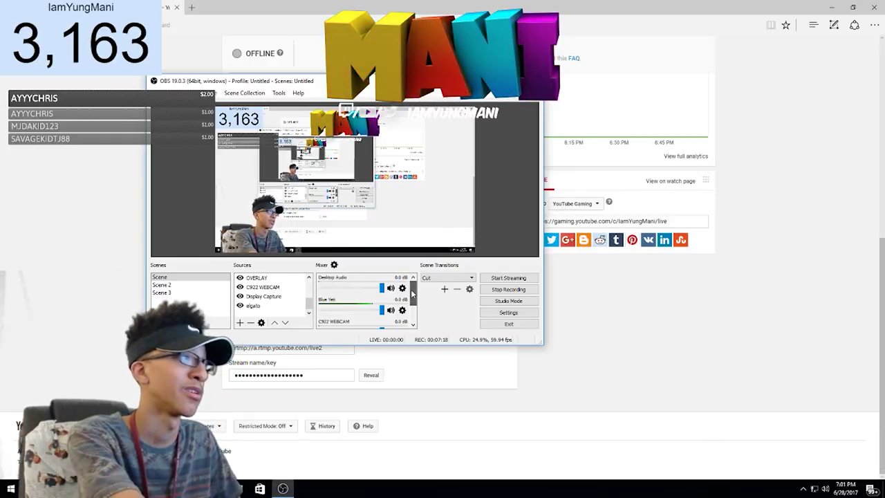